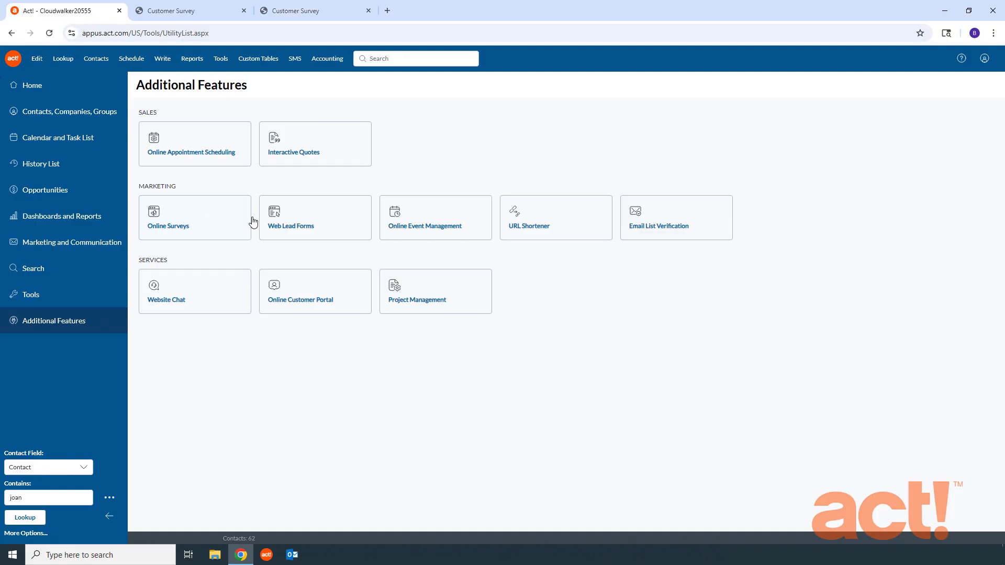
# - Open the Email List Verification feature from the Marketing section
pyautogui.click(670, 230)
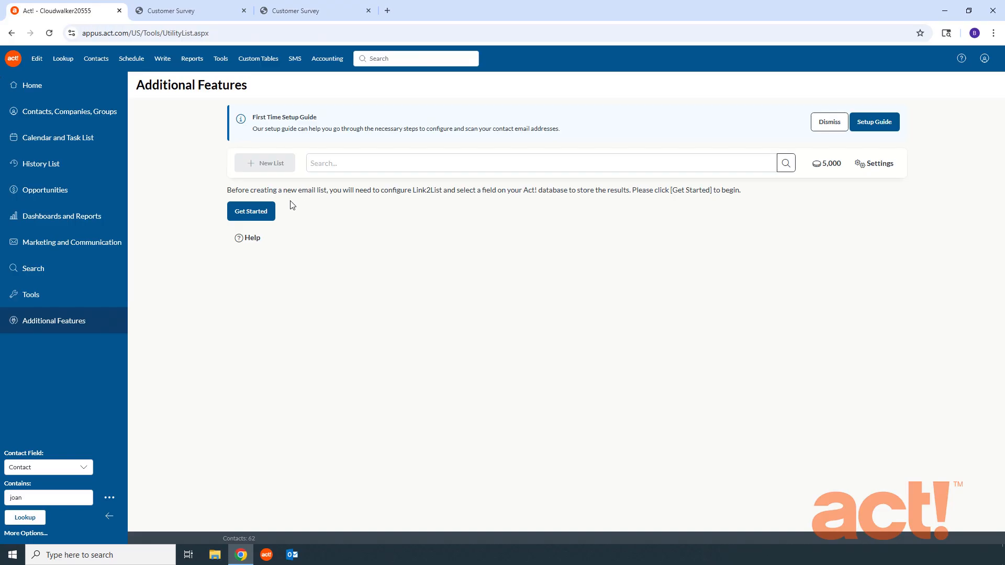
# - Start the Link2List first-time setup with Get Started
pyautogui.click(257, 216)
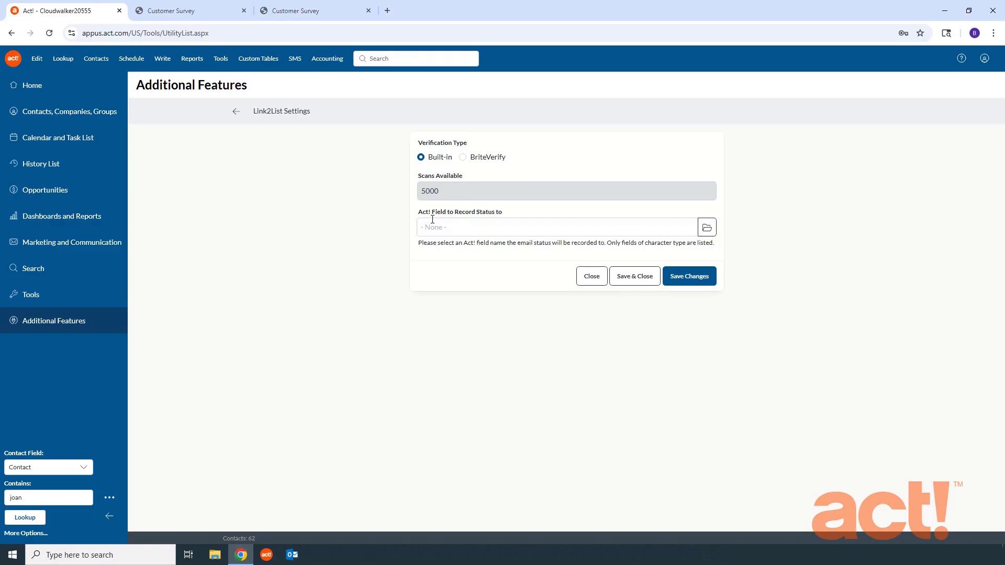
# - Browse the available contact fields for storing the email status
pyautogui.click(706, 229)
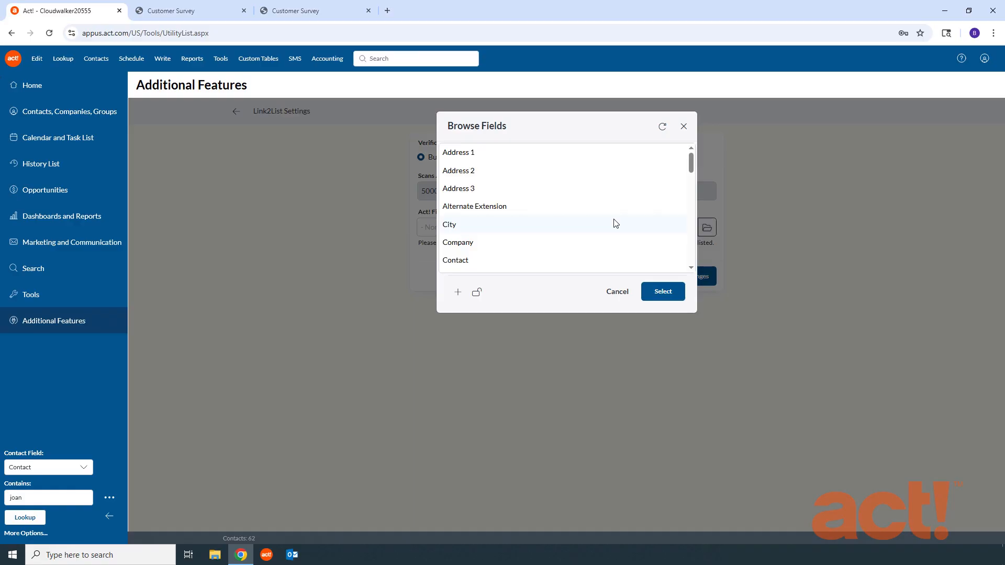
pyautogui.scroll(-5, 537, 202)
pyautogui.scroll(5, 537, 202)
# - Lock the database so a new field can be added, confirming the lock
pyautogui.click(477, 293)
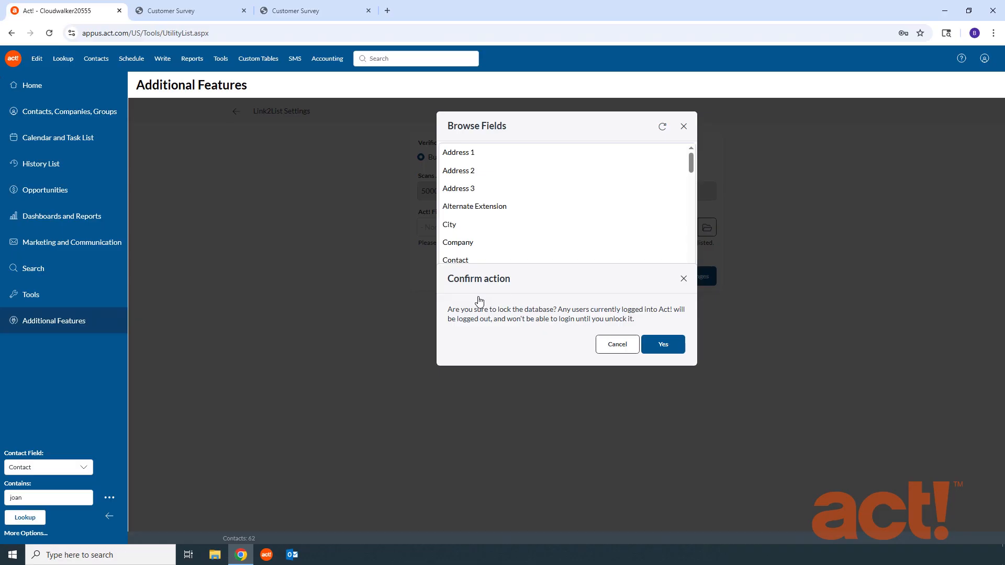
pyautogui.click(665, 348)
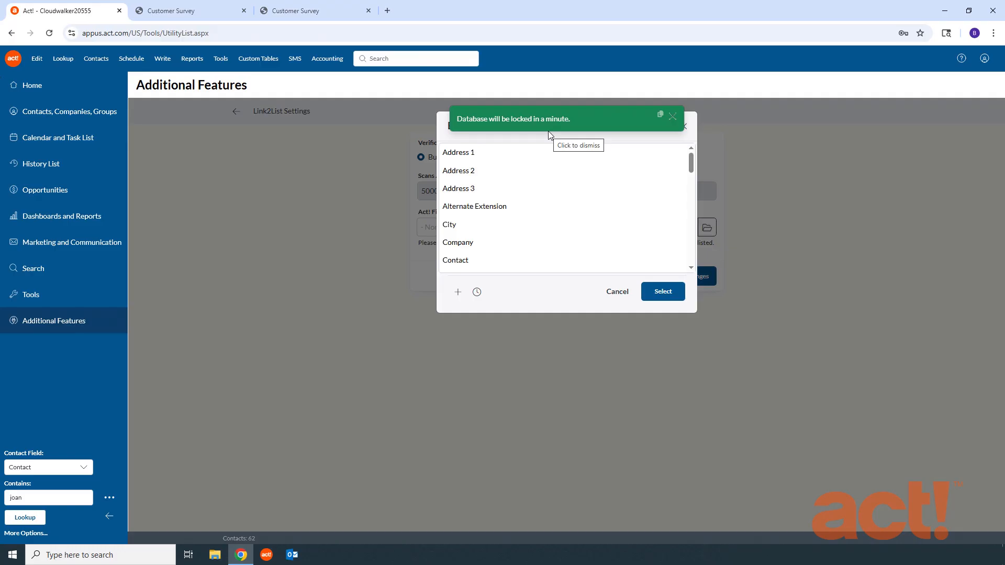
pyautogui.click(673, 116)
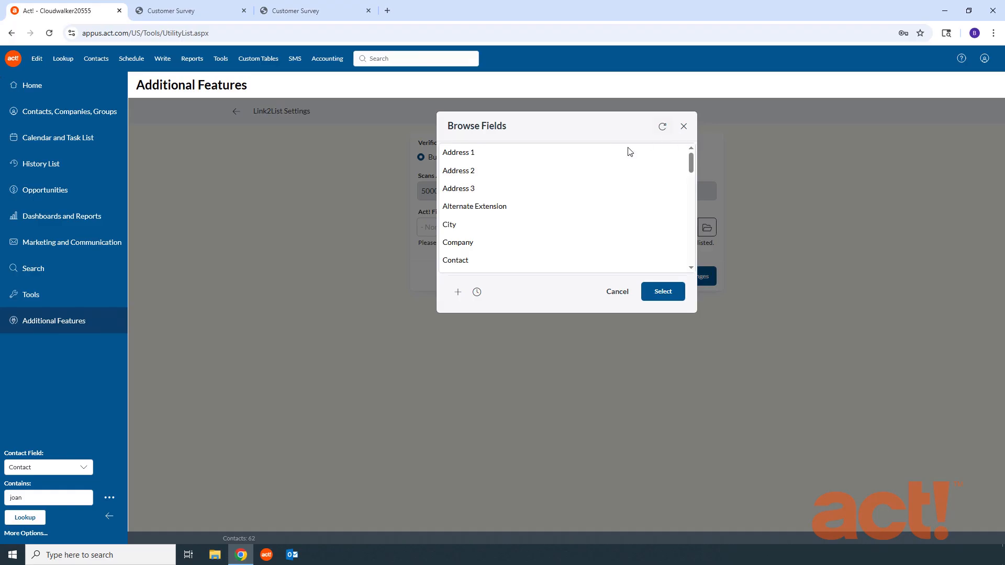
# - Create a new contact field named 'Email Address Status' and confirm its creation
pyautogui.click(457, 296)
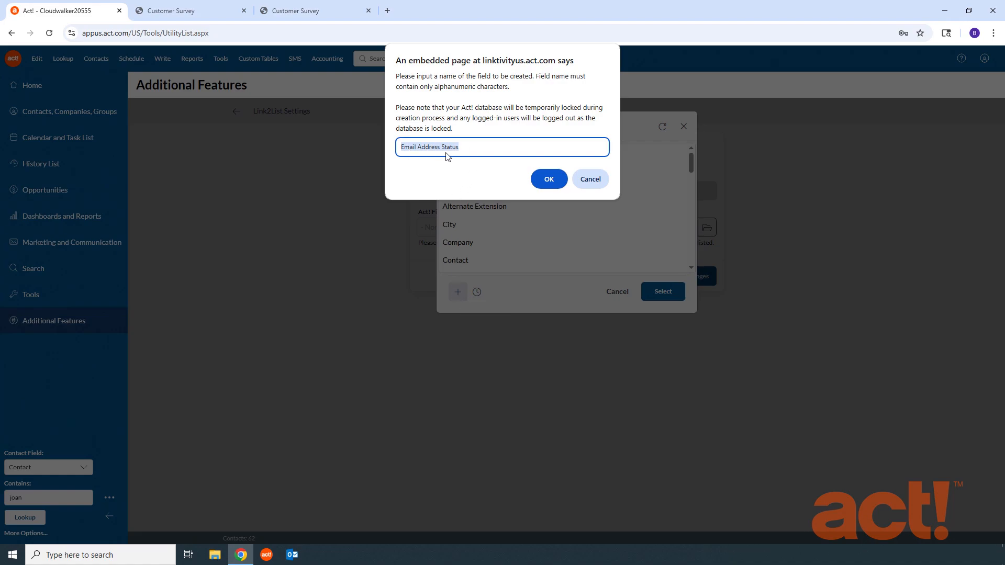
pyautogui.click(550, 181)
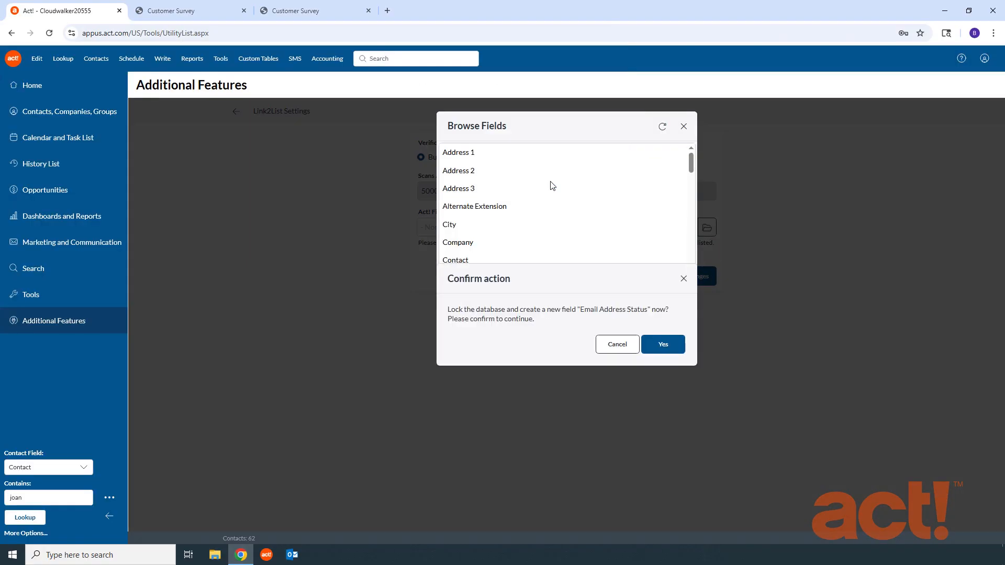
pyautogui.click(663, 345)
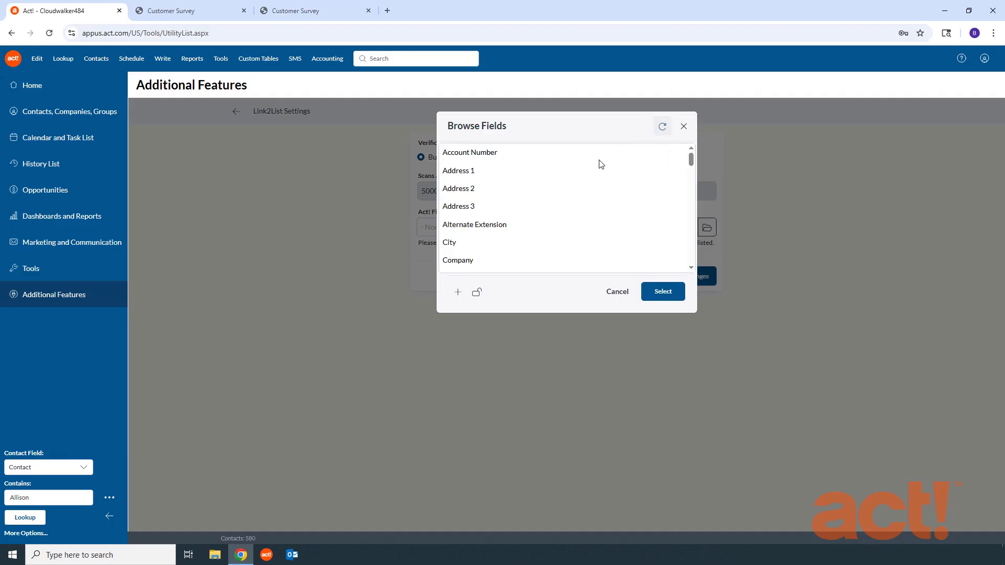
# - Select Email Address Status as the Link2List field for recording email status
pyautogui.scroll(-2, 691, 172)
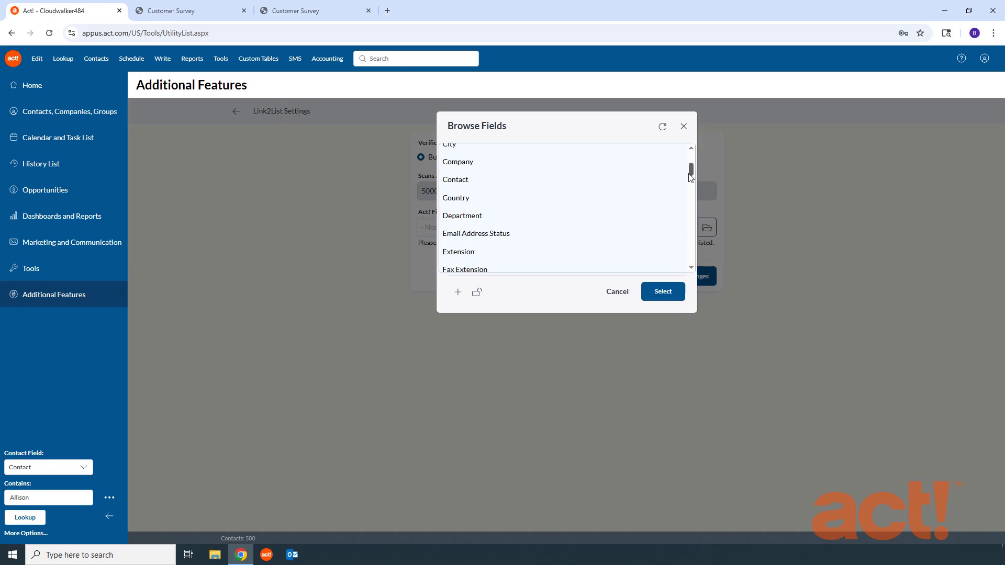
pyautogui.click(505, 216)
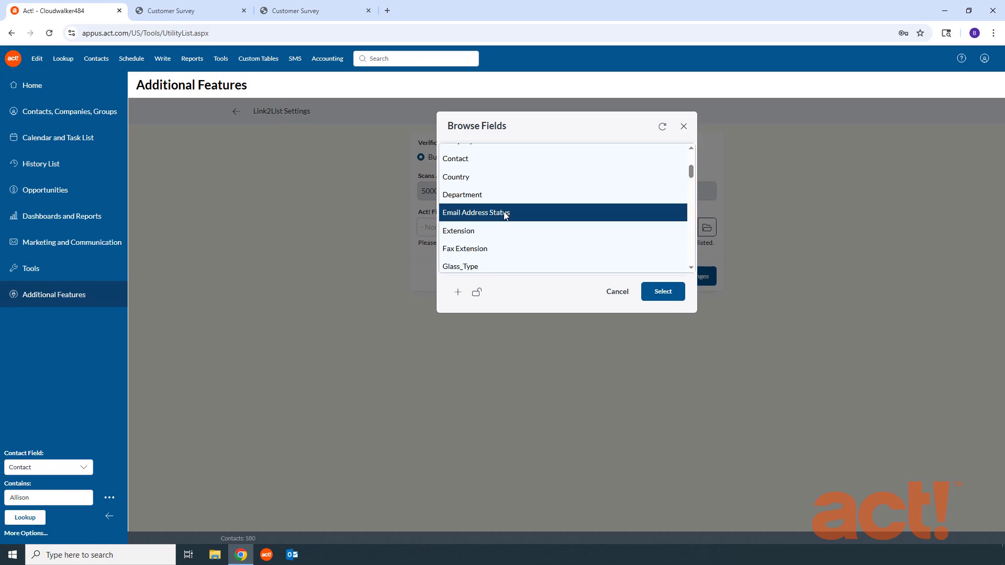
pyautogui.click(662, 292)
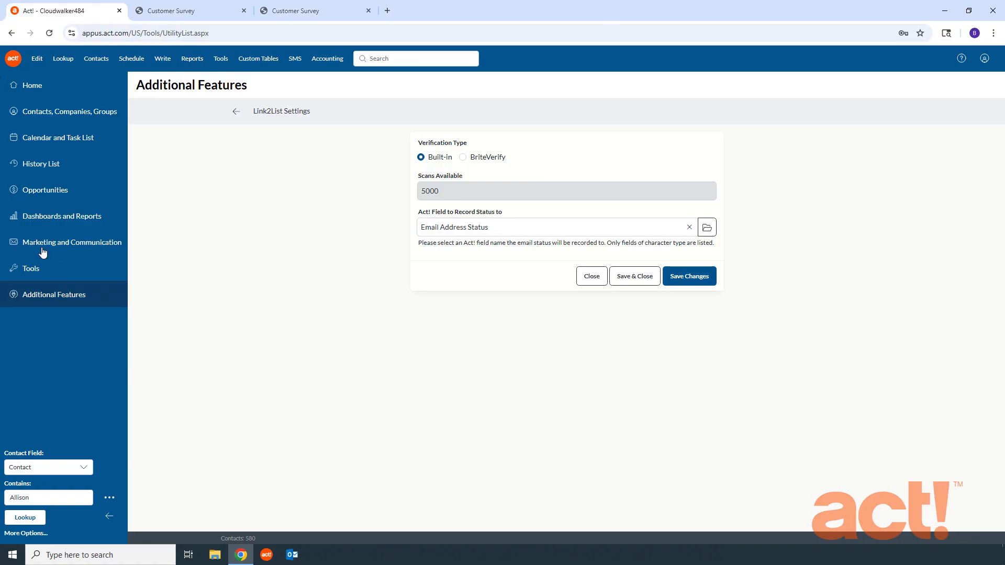
# - Open Web Contact Layout Premium.cly in the Layout Designer from Design Tools
pyautogui.click(29, 270)
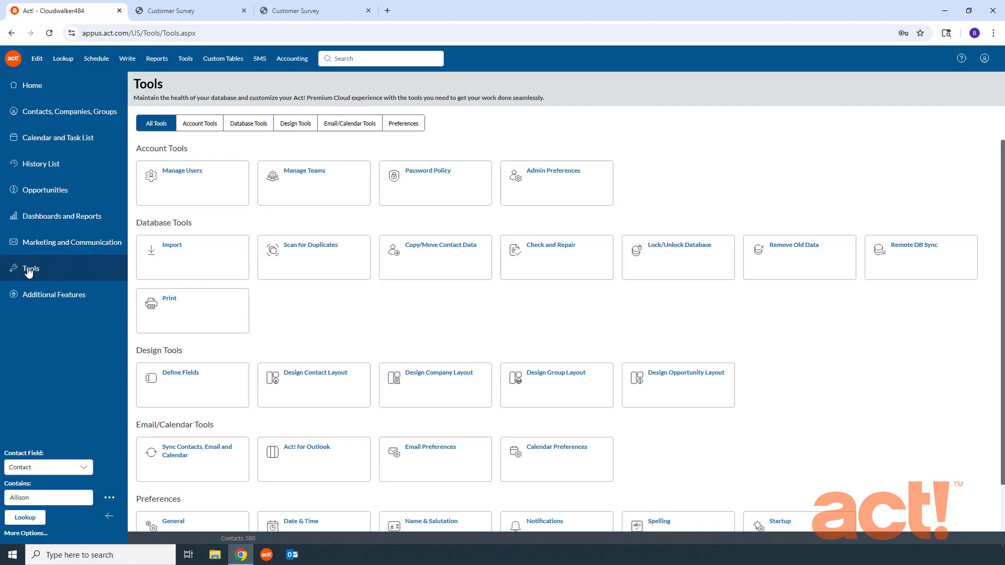
pyautogui.click(295, 128)
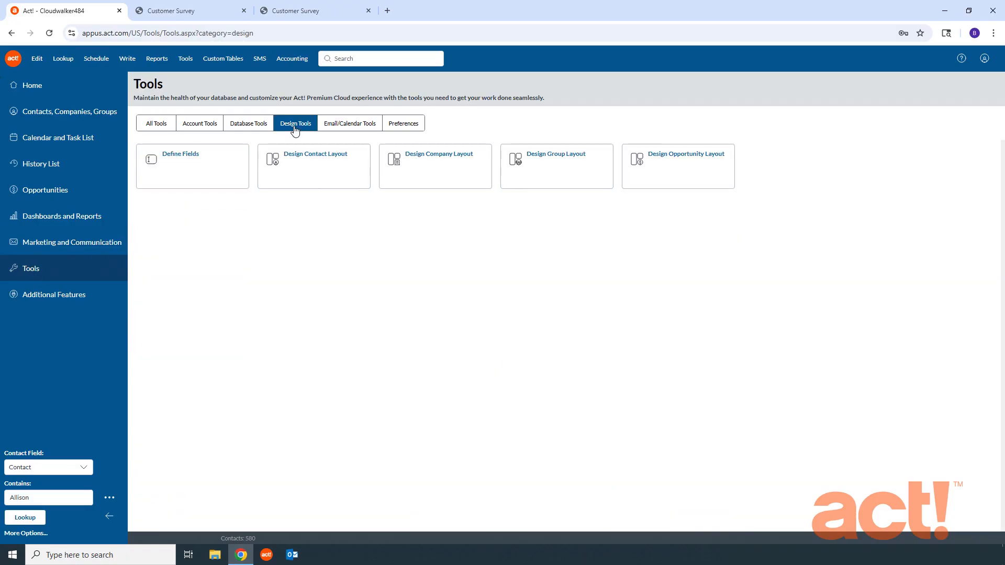
pyautogui.click(305, 177)
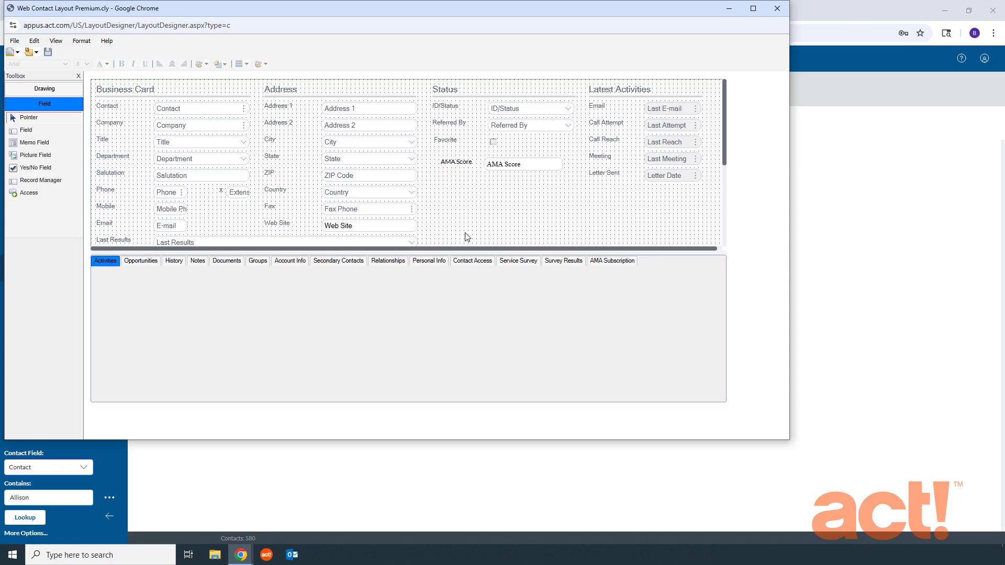
# - On the Personal Info tab, draw a new field box below AMA Score
pyautogui.click(424, 265)
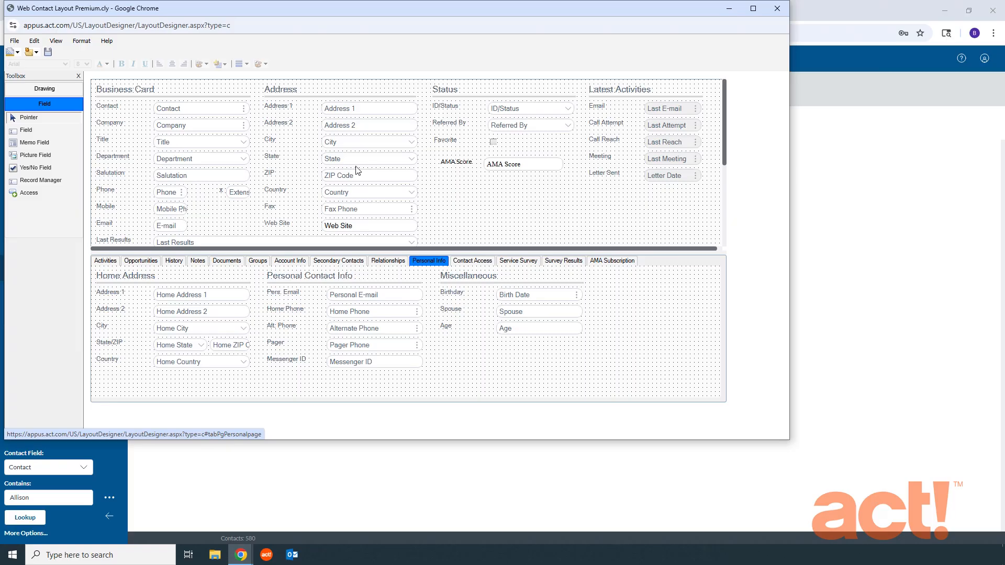
pyautogui.click(39, 132)
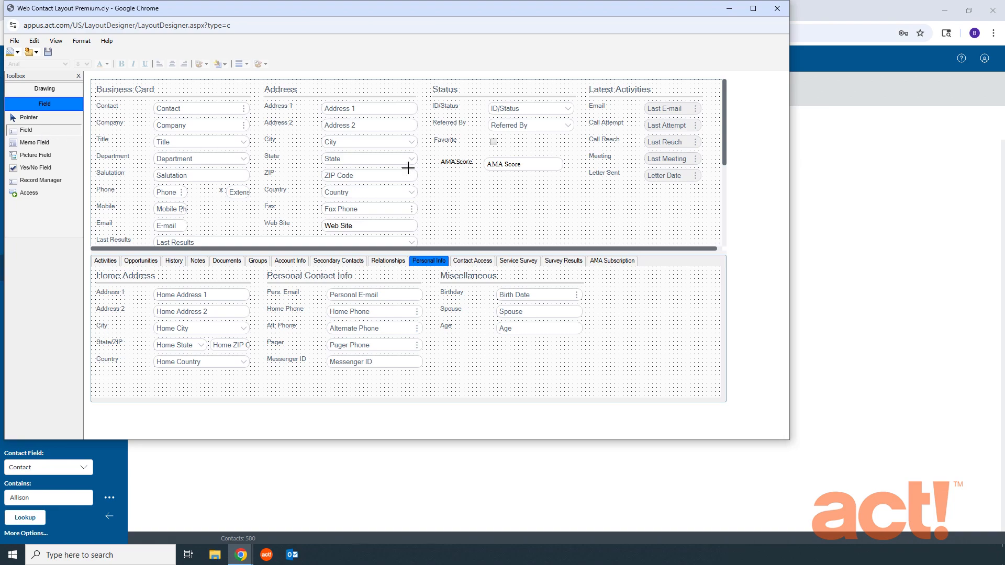
pyautogui.moveTo(487, 181); pyautogui.dragTo(558, 193)
pyautogui.moveTo(558, 192); pyautogui.dragTo(559, 194)
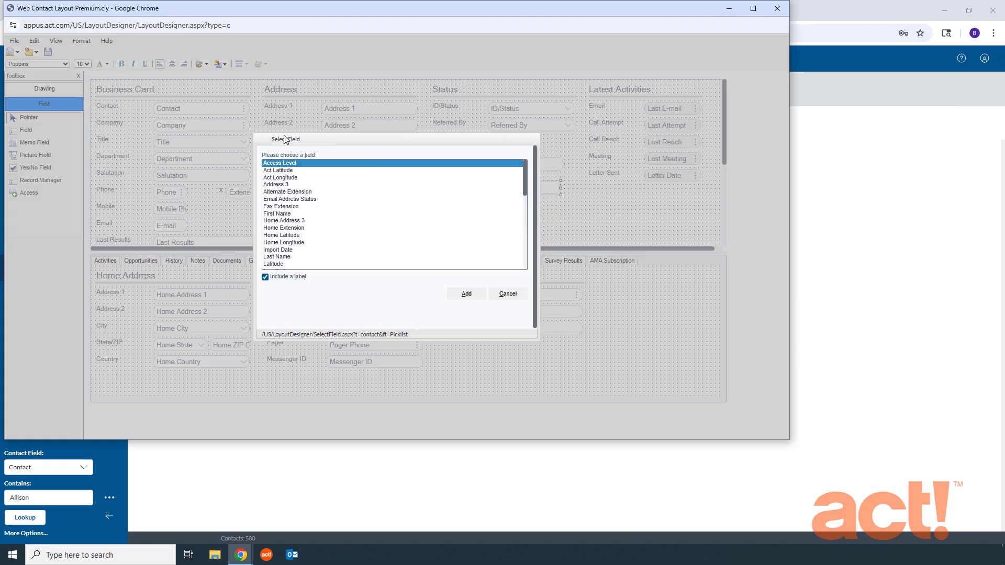
# - Place Email Address Status, with its label, in the new field box
pyautogui.click(307, 200)
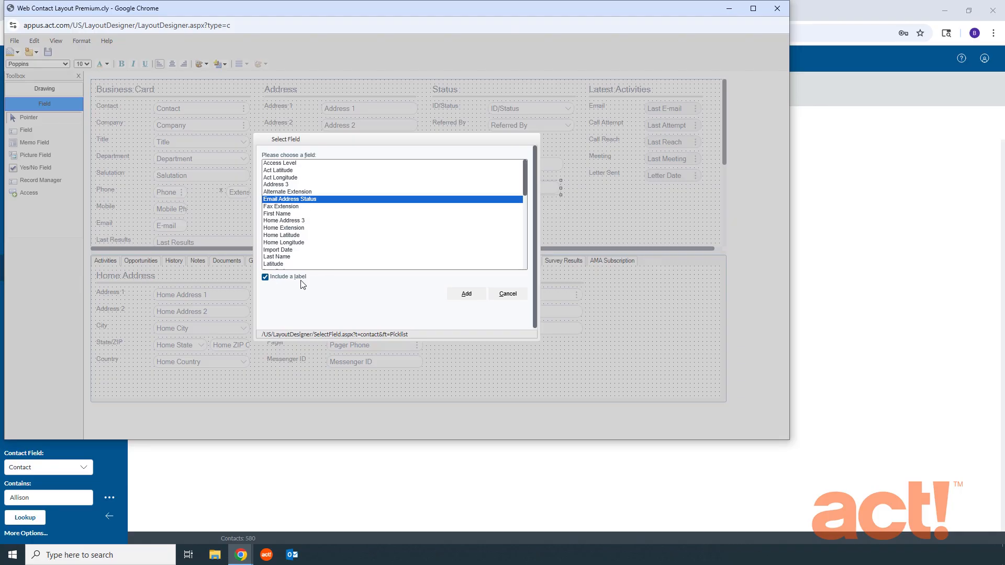
pyautogui.click(466, 296)
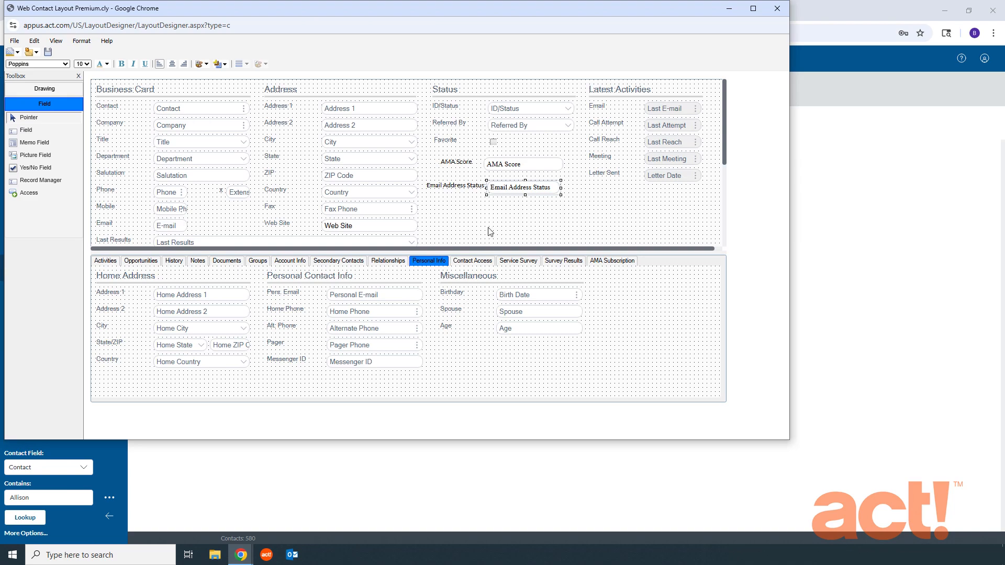
# - Nudge the Email Address Status field right, check its properties, and save the layout
pyautogui.click(466, 205)
pyautogui.moveTo(501, 193); pyautogui.dragTo(506, 193)
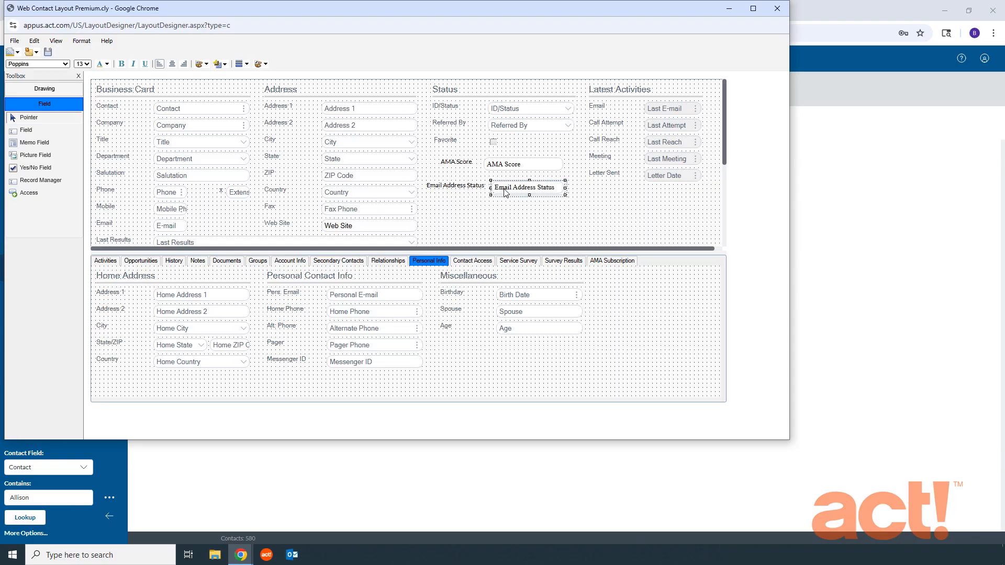
pyautogui.click(56, 41)
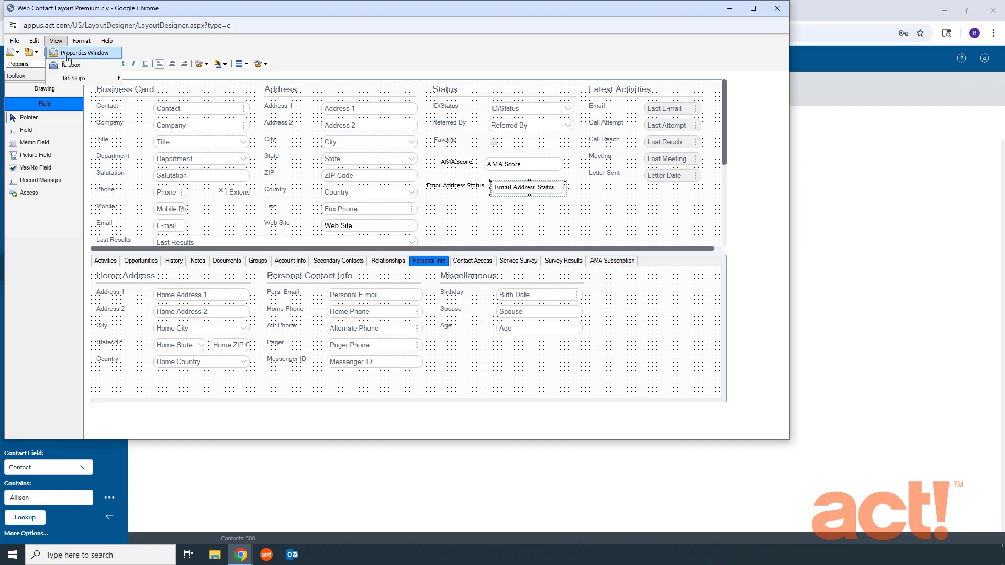
pyautogui.click(67, 53)
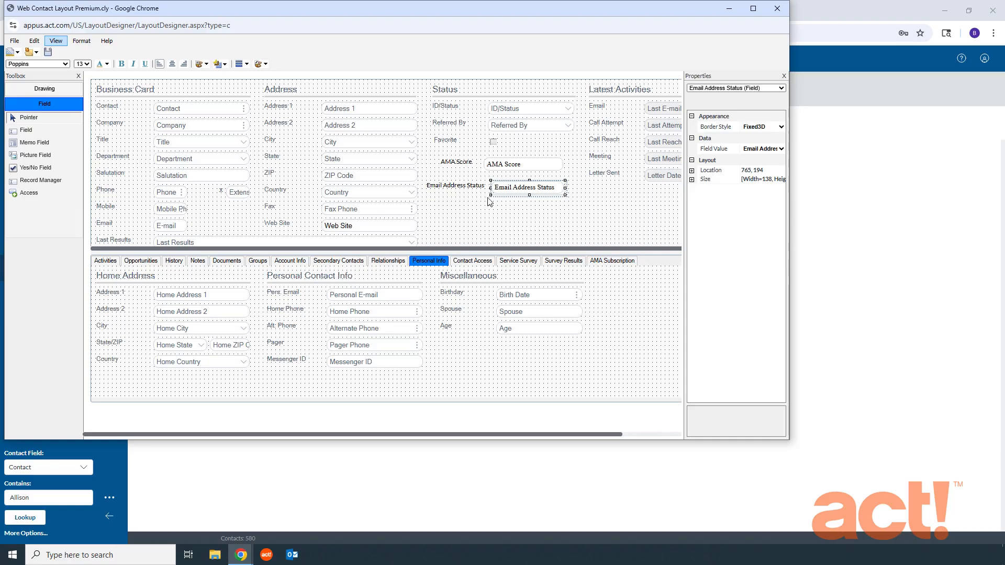
pyautogui.click(465, 200)
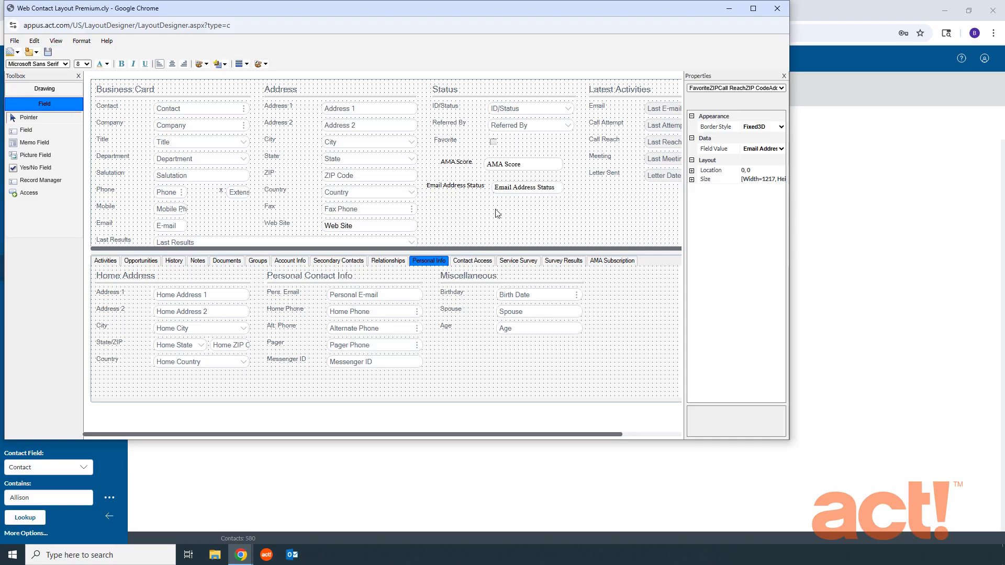
pyautogui.click(48, 52)
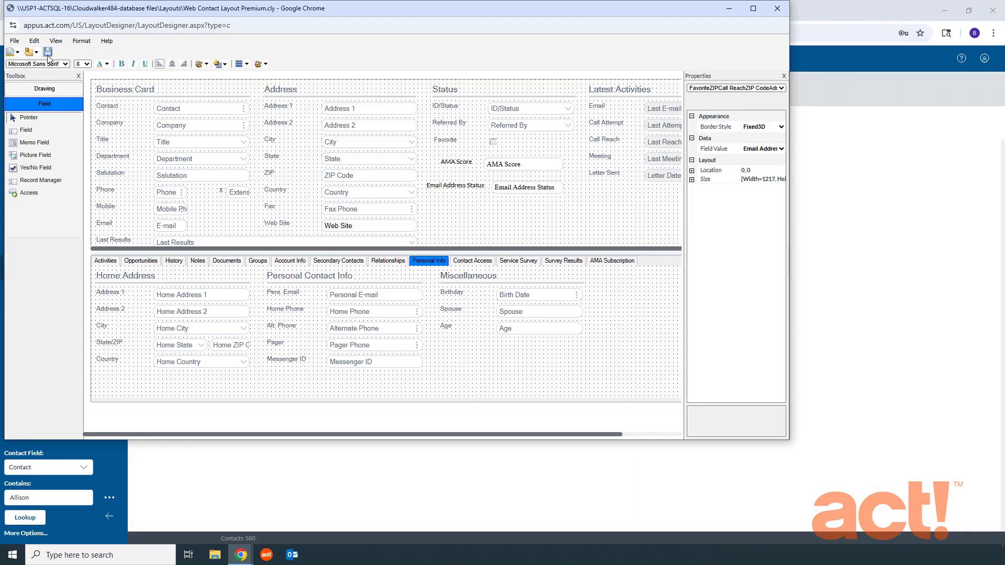
# - Close the layout designer and open a contact record to check the empty Email Address Status field under AMA Score
pyautogui.click(776, 8)
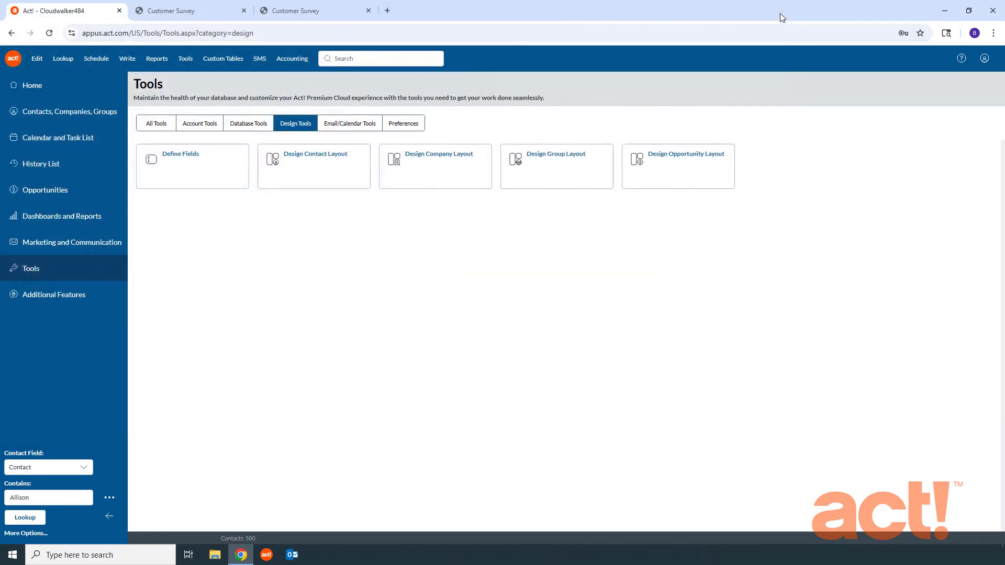
pyautogui.click(39, 112)
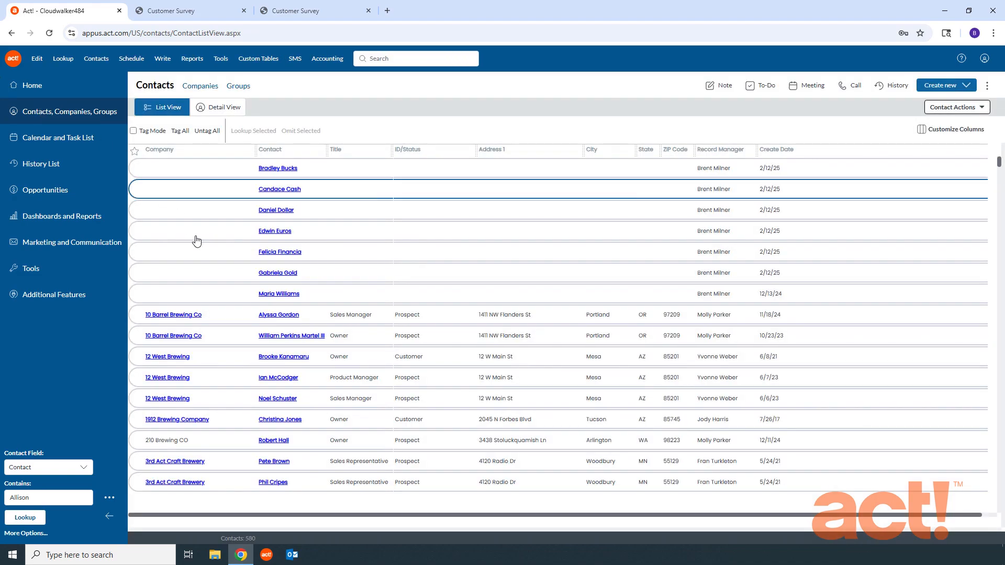
pyautogui.click(268, 316)
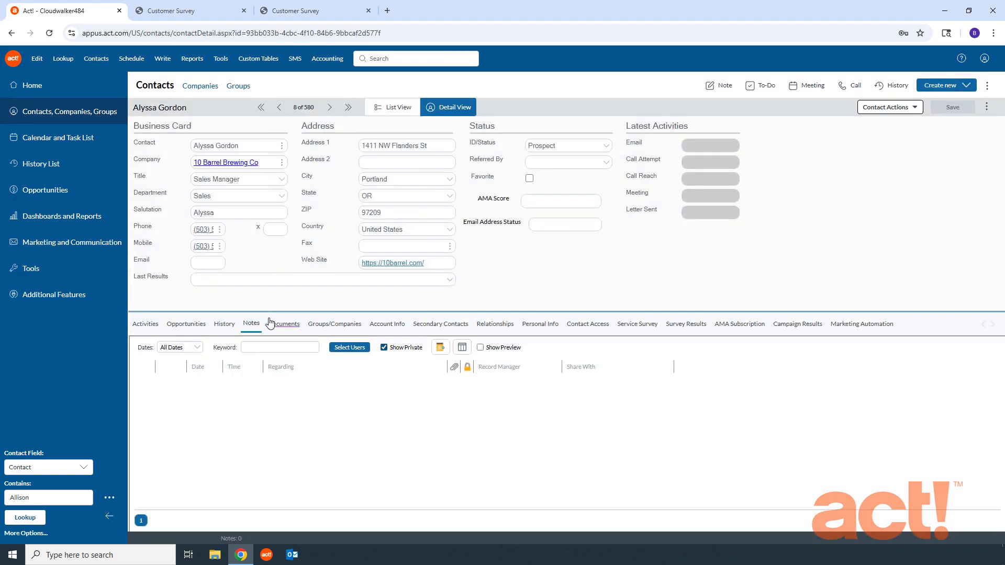